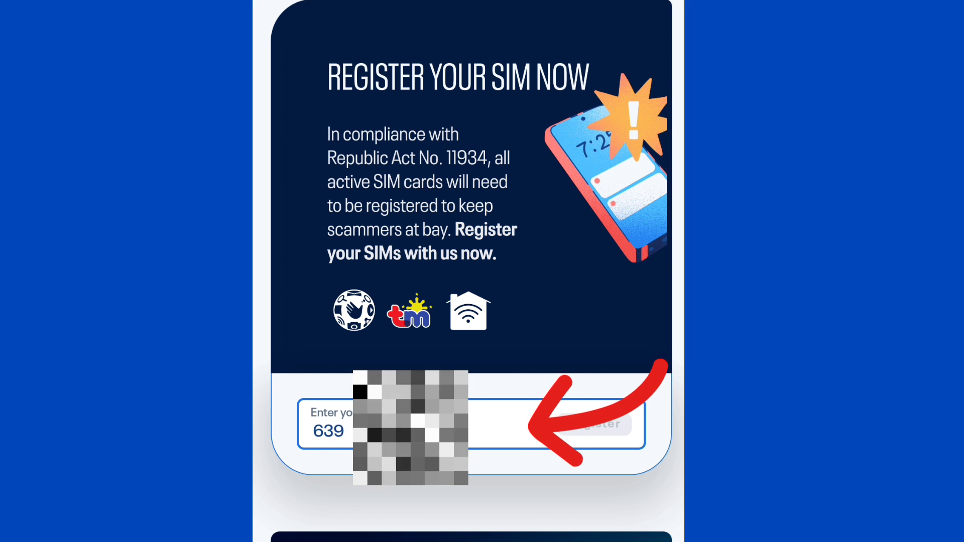
Step: Delete the wrongly entered last digit of the mobile number before registering
{"action": "key", "text": "BackSpace"}
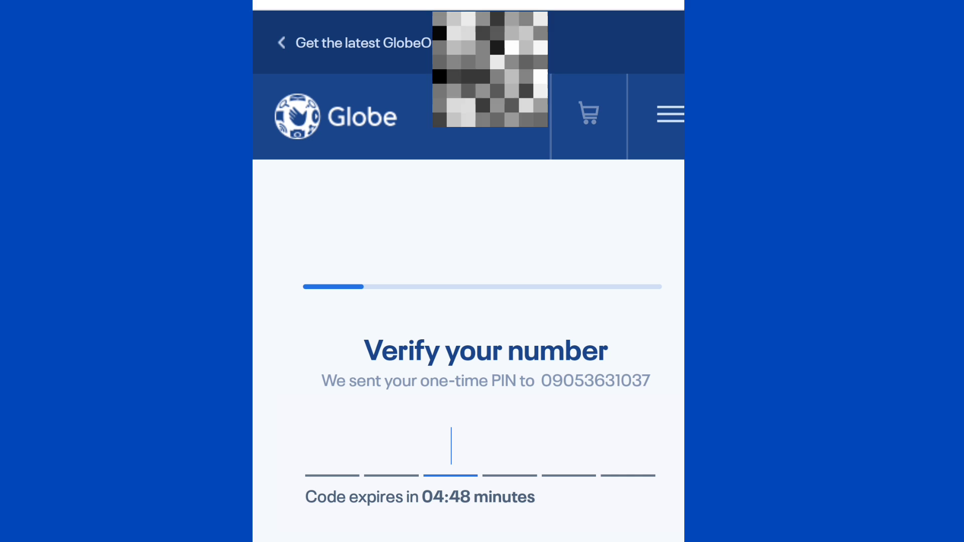
Step: Enter '9' in the one-time PIN boxes to verify the mobile number
{"action": "type", "text": "9"}
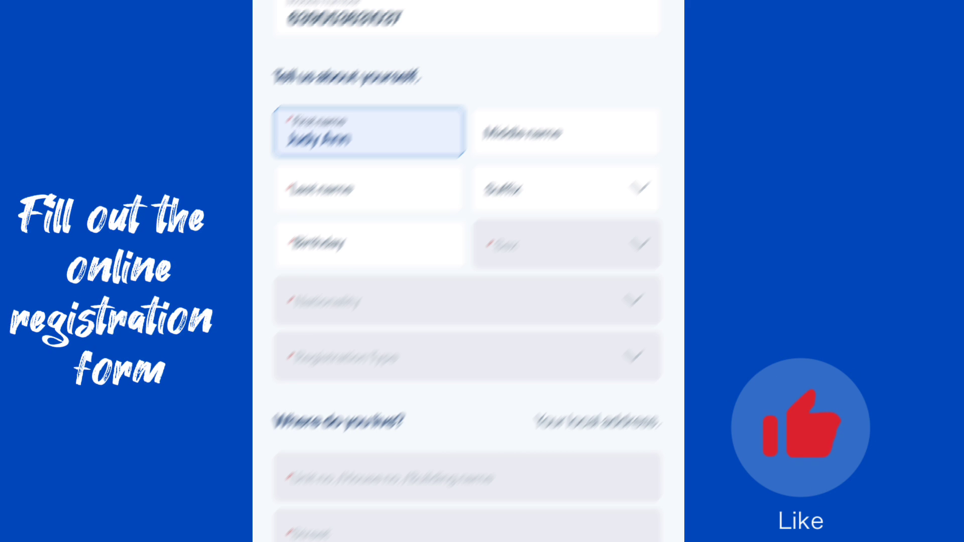
Step: Fill the middle name and last name by accepting the autofill suggestions
{"action": "key", "text": "Tab"}
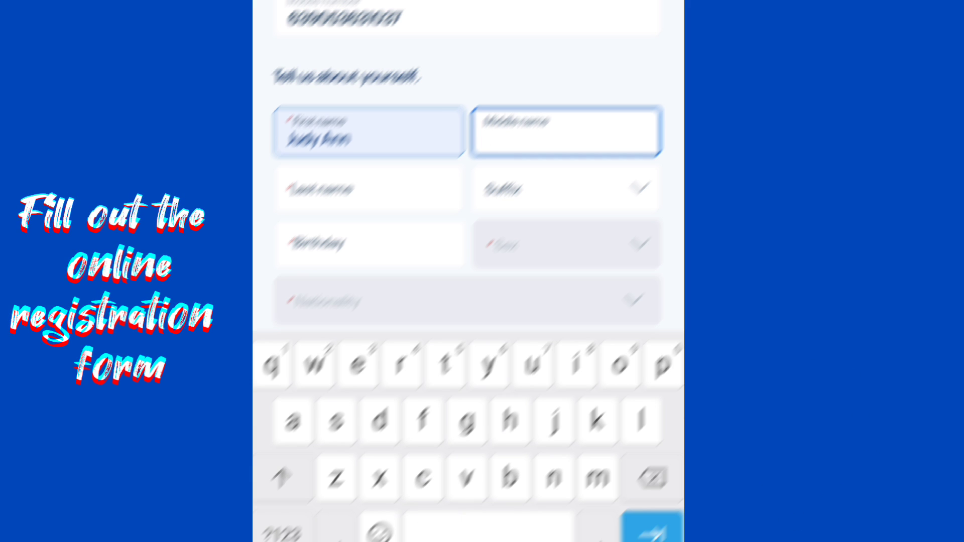
{"action": "type", "text": "Do"}
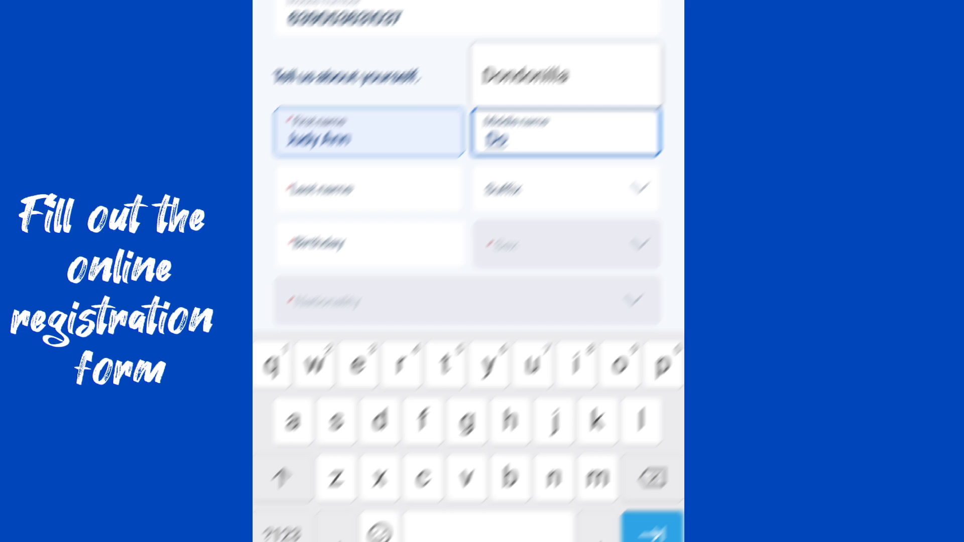
{"action": "left_click", "coordinate": [525, 75]}
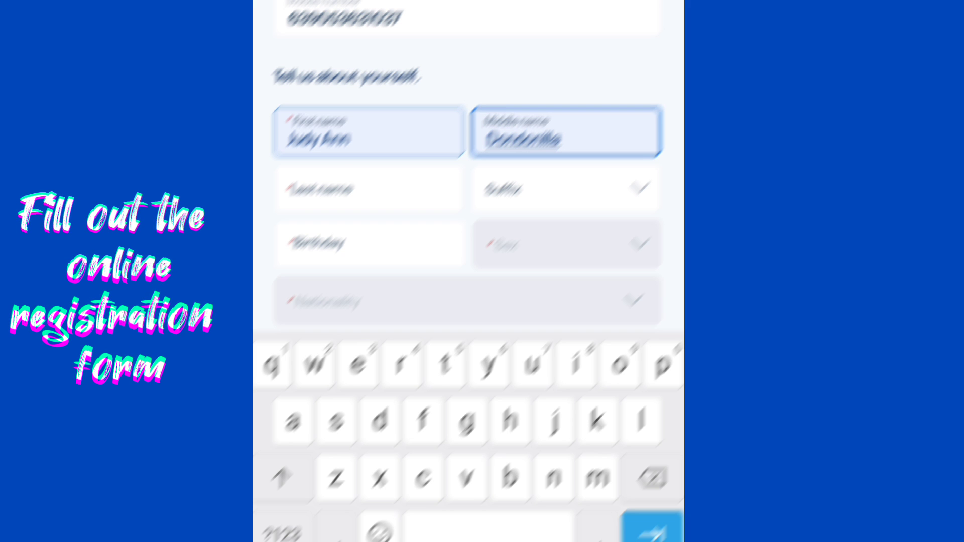
{"action": "key", "text": "Tab"}
{"action": "type", "text": "L"}
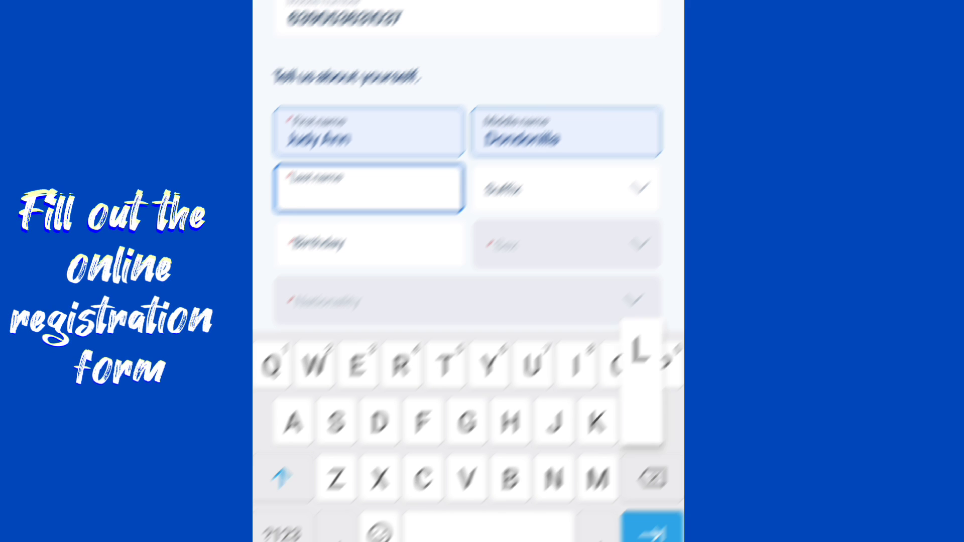
{"action": "left_click", "coordinate": [318, 131]}
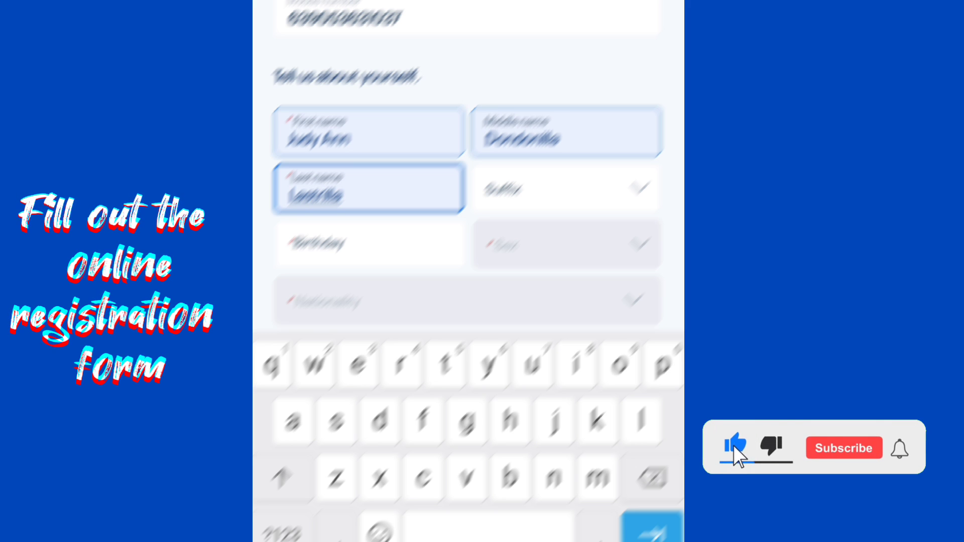
Step: Enter the birthday, typing 06 for the month and 996 for the year
{"action": "key", "text": "Tab"}
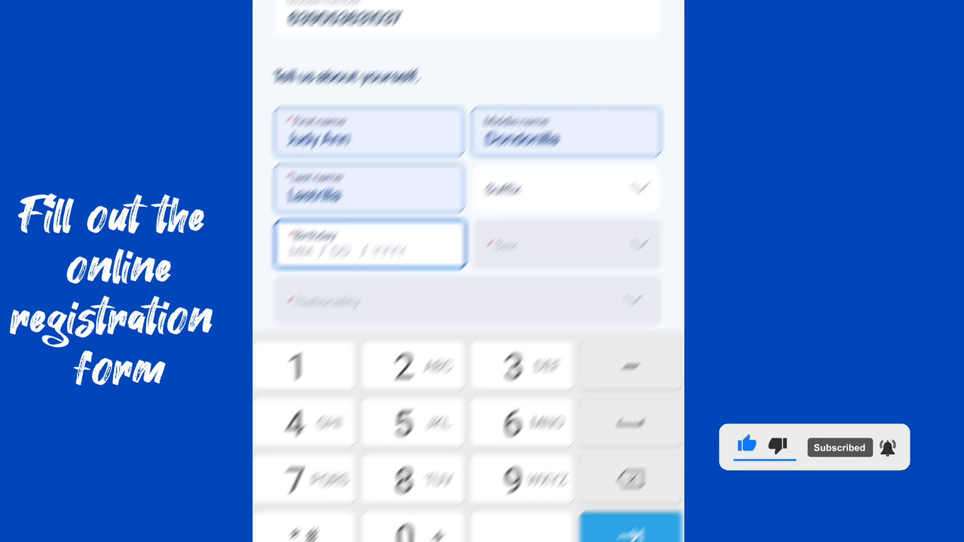
{"action": "left_click", "coordinate": [411, 528]}
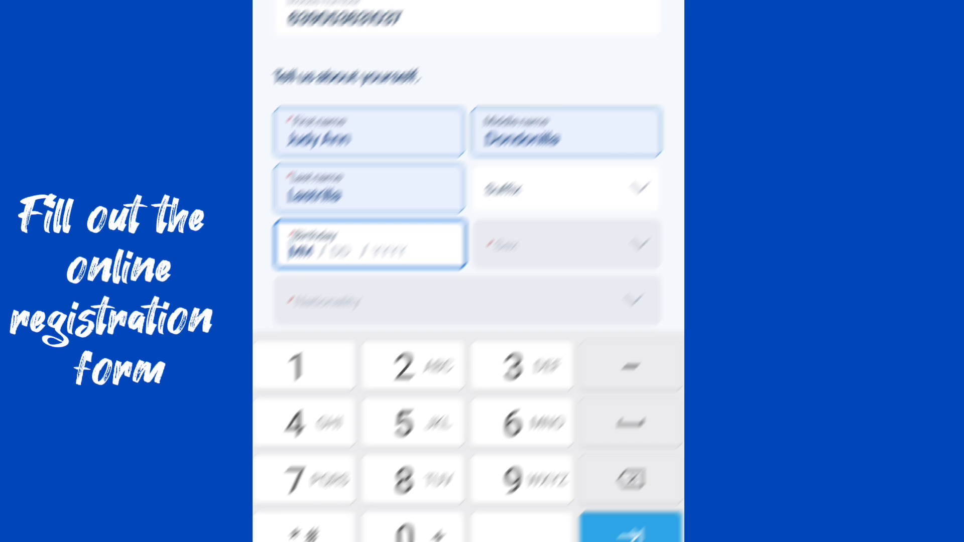
{"action": "type", "text": "06 /"}
{"action": "left_click", "coordinate": [303, 365]}
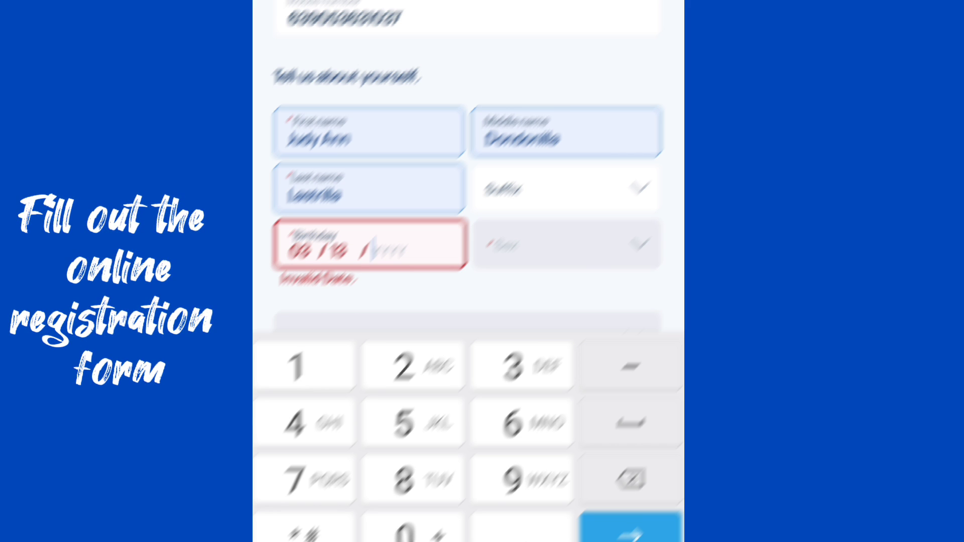
{"action": "type", "text": "996"}
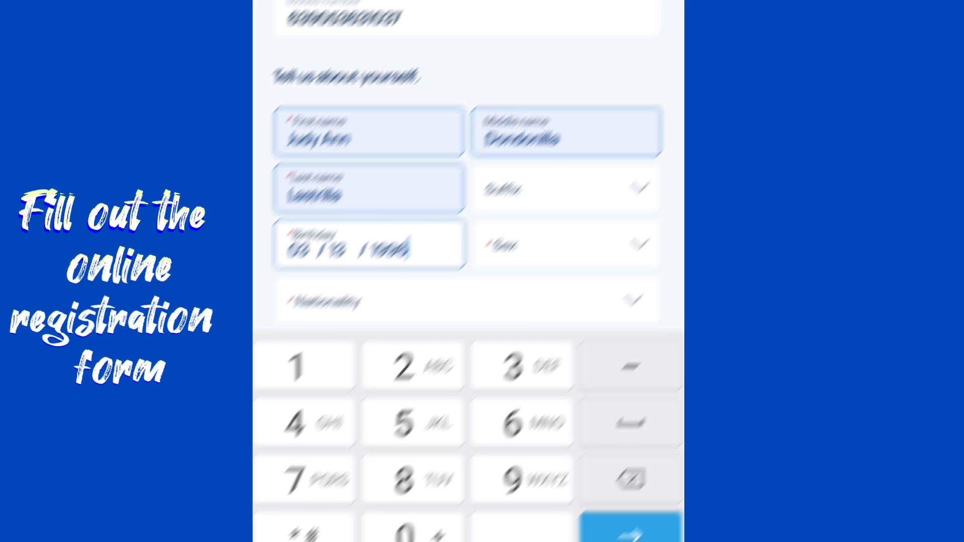
Step: Choose Female for sex and Philippines for nationality, then move to registration type
{"action": "key", "text": "Tab"}
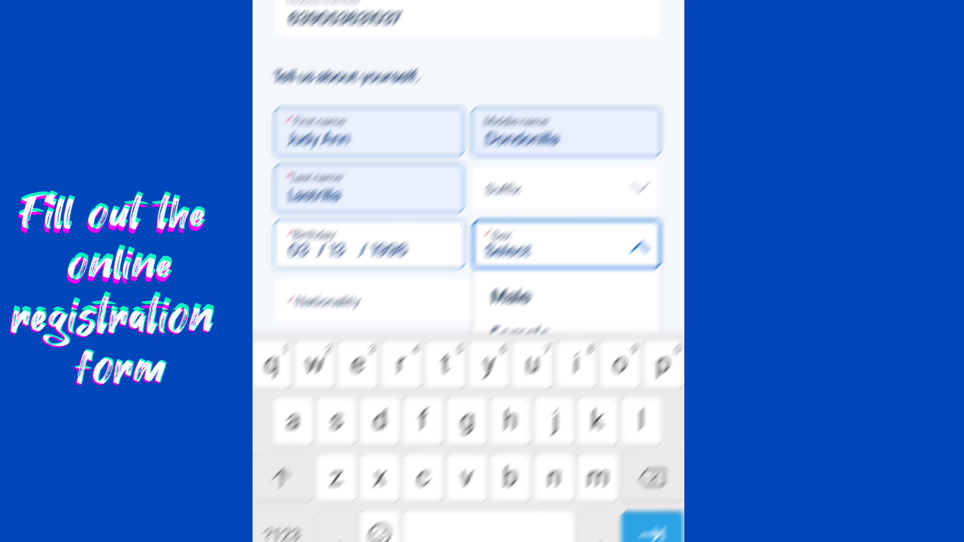
{"action": "key", "text": "Down"}
{"action": "key", "text": "Down"}
{"action": "key", "text": "Return"}
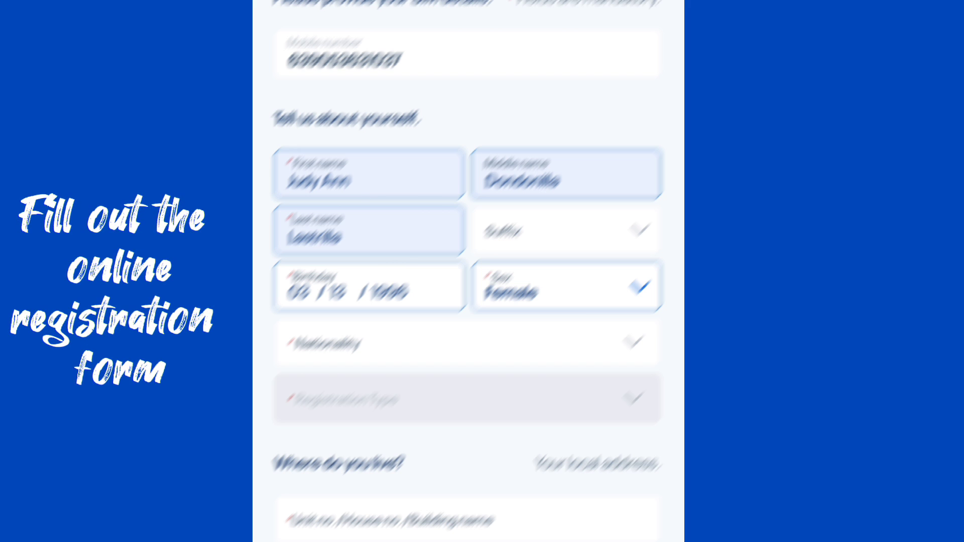
{"action": "key", "text": "Tab"}
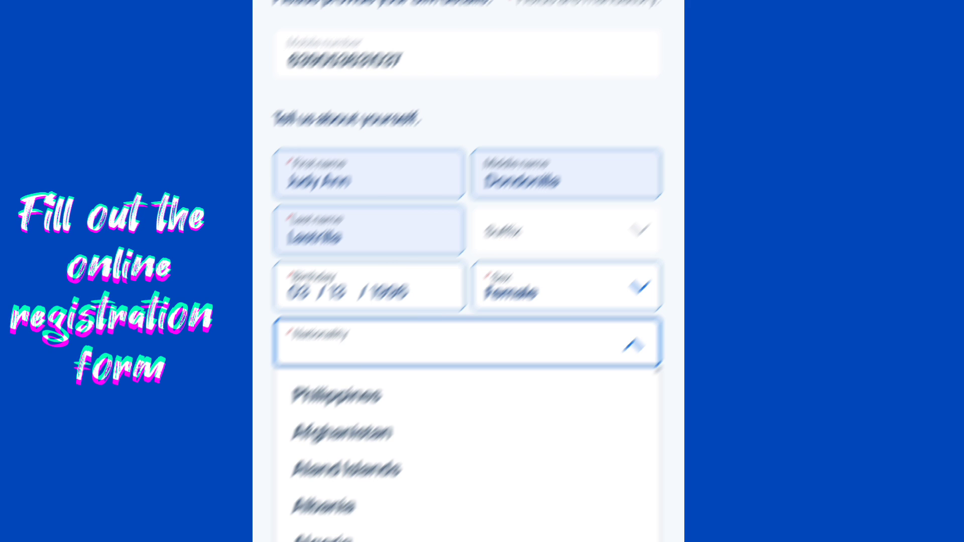
{"action": "key", "text": "Return"}
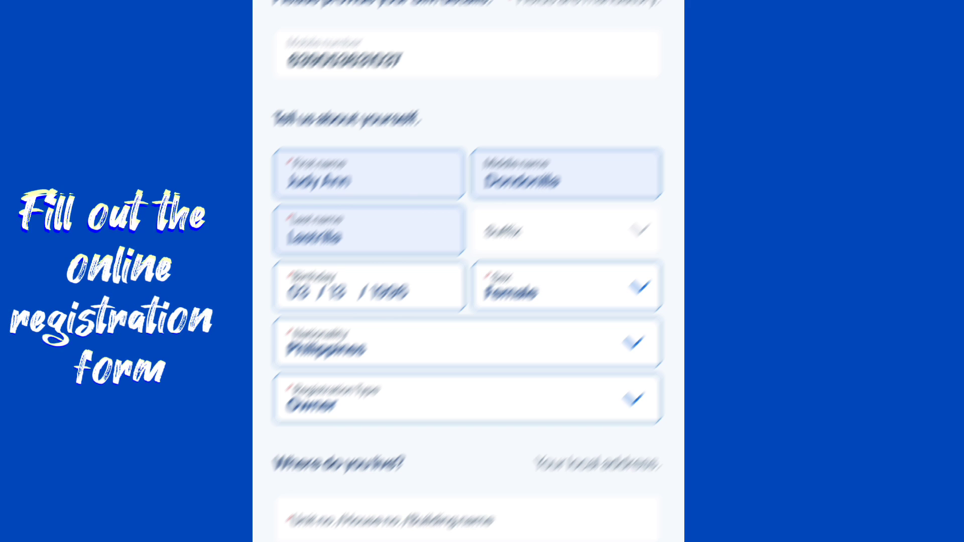
{"action": "key", "text": "Tab"}
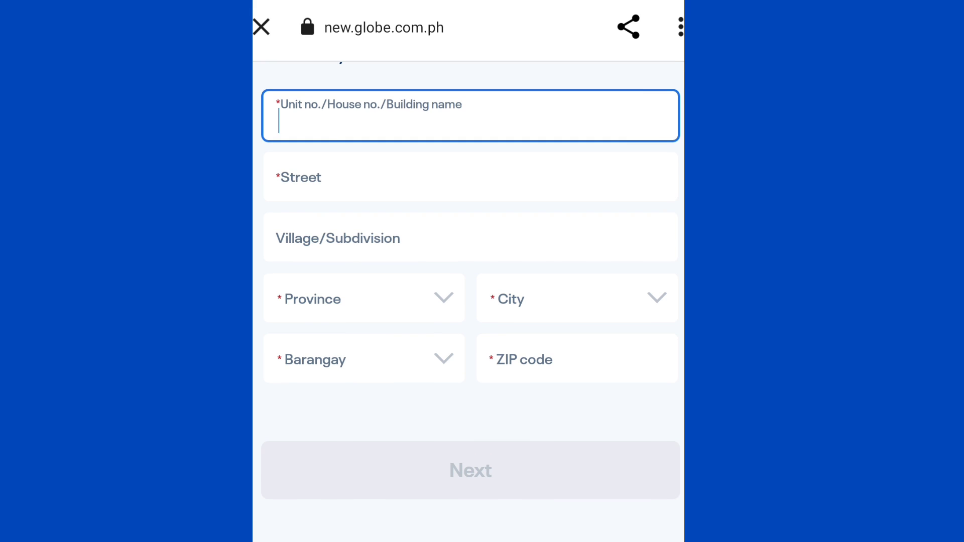
{"action": "type", "text": "11"}
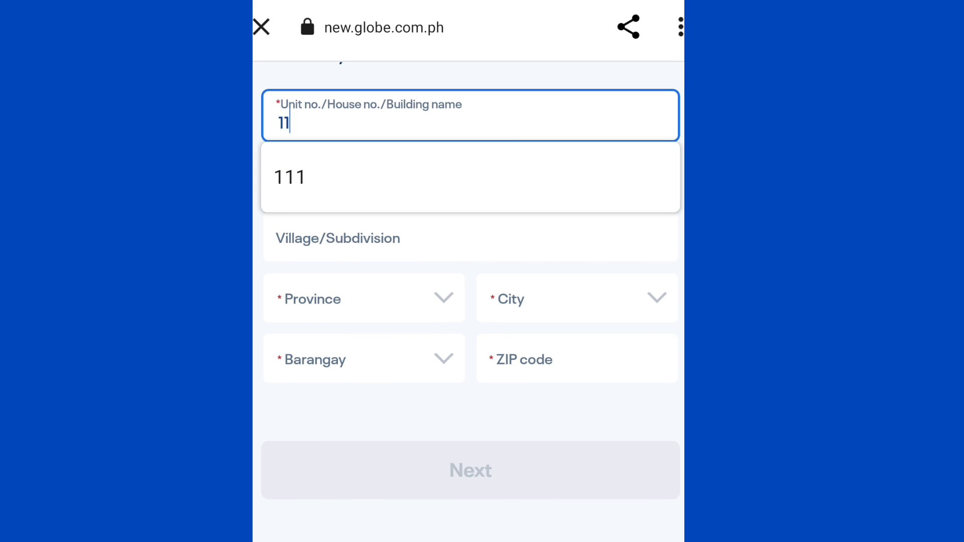
{"action": "left_click", "coordinate": [289, 177]}
{"action": "key", "text": "Tab"}
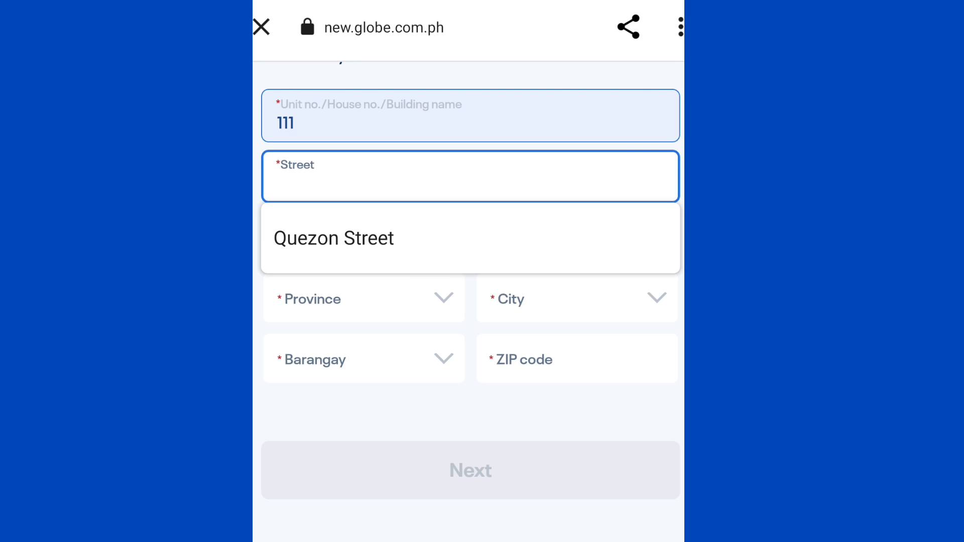
{"action": "left_click", "coordinate": [334, 238]}
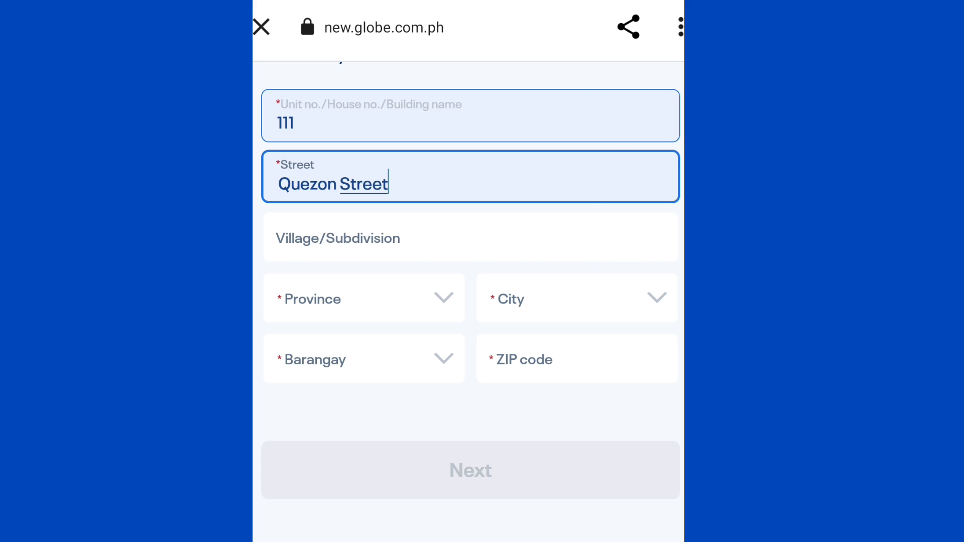
Step: Select SORSOGON as the province and CASTILLA as the city
{"action": "left_click", "coordinate": [352, 299]}
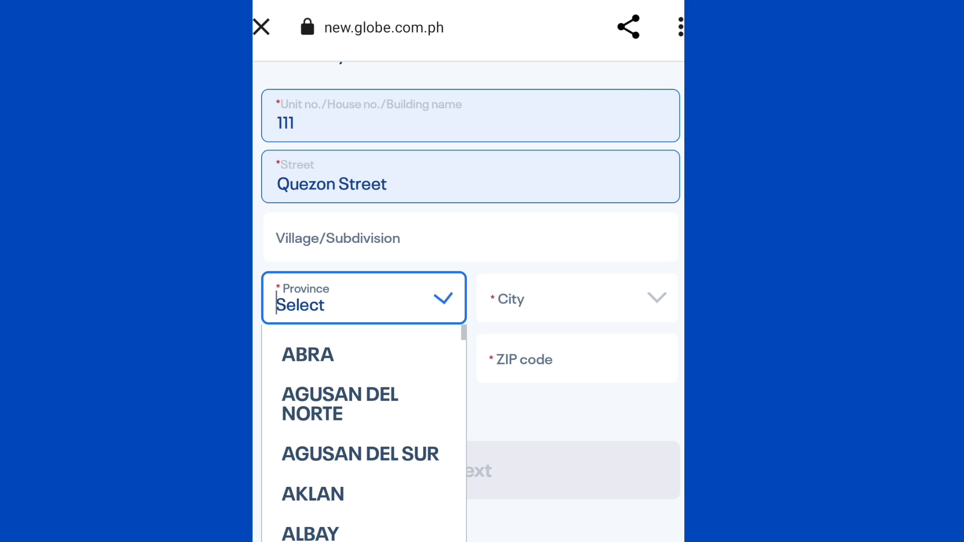
{"action": "scroll", "coordinate": [364, 432], "scroll_direction": "down", "scroll_amount": 1}
{"action": "scroll", "coordinate": [364, 432], "scroll_direction": "down", "scroll_amount": 2}
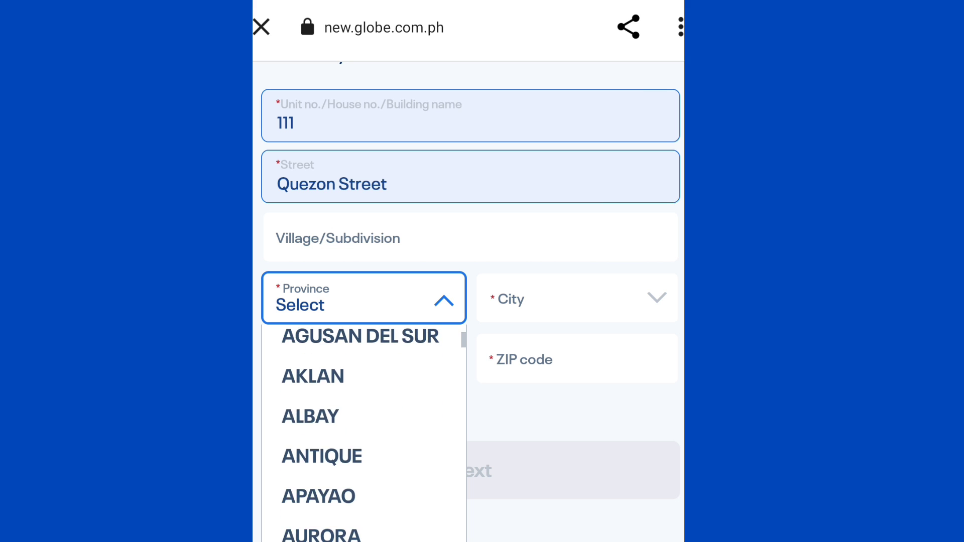
{"action": "scroll", "coordinate": [364, 432], "scroll_direction": "down", "scroll_amount": 5}
{"action": "scroll", "coordinate": [364, 432], "scroll_direction": "down", "scroll_amount": 3}
{"action": "scroll", "coordinate": [364, 432], "scroll_direction": "down", "scroll_amount": 3}
{"action": "scroll", "coordinate": [364, 432], "scroll_direction": "down", "scroll_amount": 10}
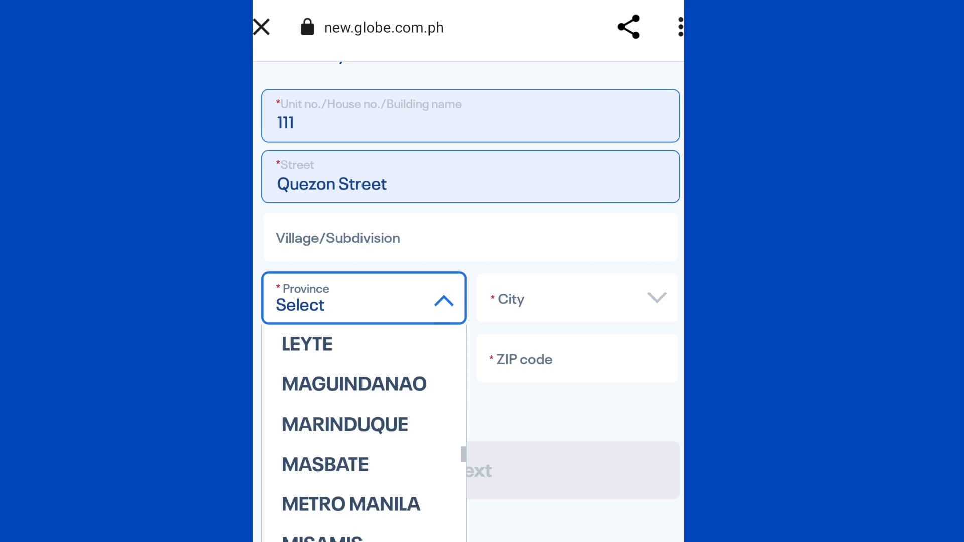
{"action": "scroll", "coordinate": [364, 432], "scroll_direction": "down", "scroll_amount": 5}
{"action": "scroll", "coordinate": [364, 432], "scroll_direction": "down", "scroll_amount": 2}
{"action": "scroll", "coordinate": [364, 432], "scroll_direction": "down", "scroll_amount": 1}
{"action": "scroll", "coordinate": [364, 432], "scroll_direction": "down", "scroll_amount": 4}
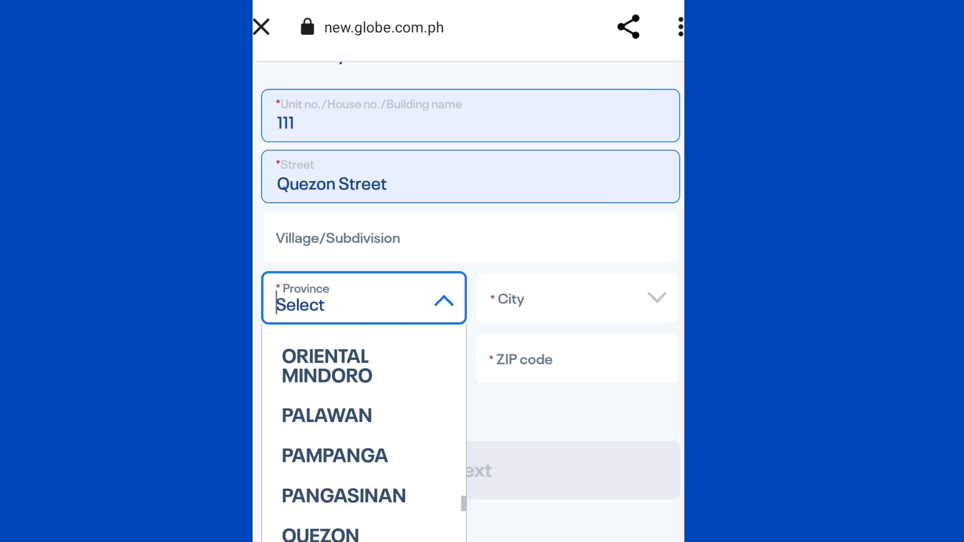
{"action": "scroll", "coordinate": [364, 432], "scroll_direction": "down", "scroll_amount": 1}
{"action": "scroll", "coordinate": [364, 432], "scroll_direction": "down", "scroll_amount": 5}
{"action": "scroll", "coordinate": [364, 431], "scroll_direction": "down", "scroll_amount": 3}
{"action": "scroll", "coordinate": [364, 432], "scroll_direction": "down", "scroll_amount": 1}
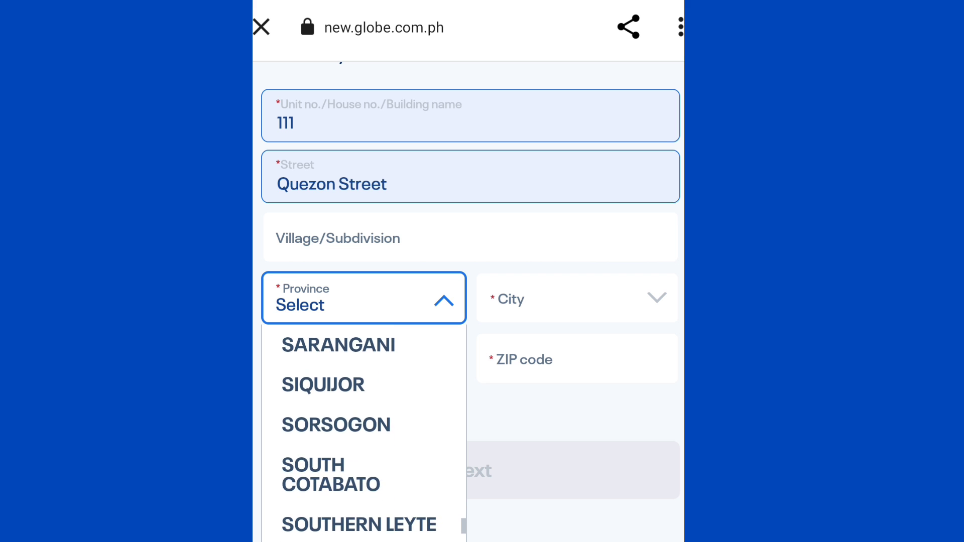
{"action": "left_click", "coordinate": [336, 417]}
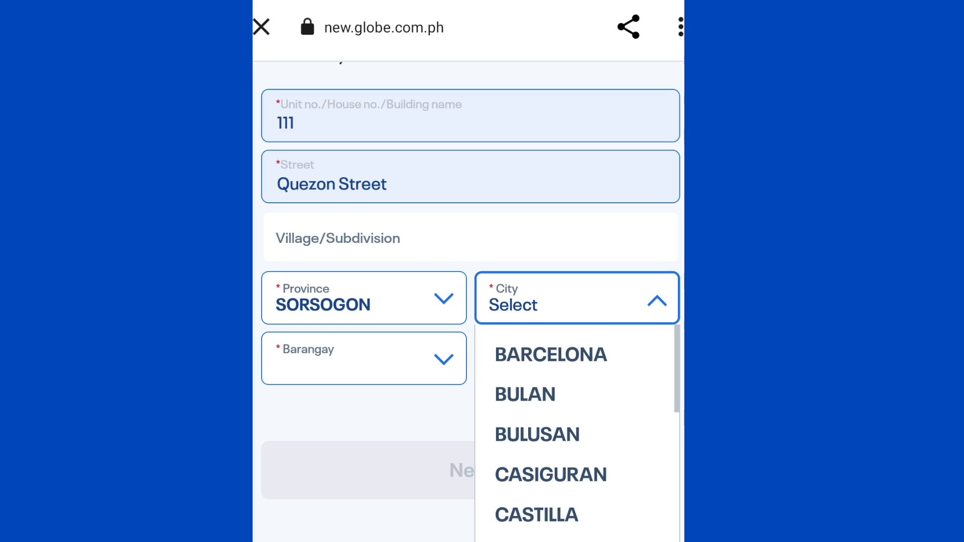
{"action": "scroll", "coordinate": [578, 432], "scroll_direction": "down", "scroll_amount": 2}
{"action": "left_click", "coordinate": [536, 406]}
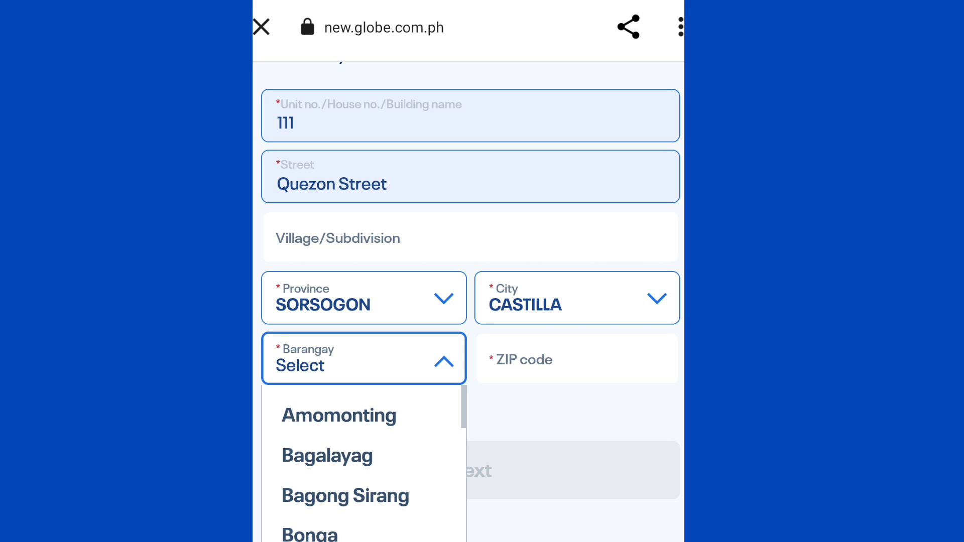
Step: Pick barangay Poblacion, enter ZIP code 4713, and continue to ID verification
{"action": "scroll", "coordinate": [364, 462], "scroll_direction": "down", "scroll_amount": 2}
{"action": "scroll", "coordinate": [365, 462], "scroll_direction": "down", "scroll_amount": 4}
{"action": "scroll", "coordinate": [364, 462], "scroll_direction": "down", "scroll_amount": 3}
{"action": "scroll", "coordinate": [364, 462], "scroll_direction": "down", "scroll_amount": 1}
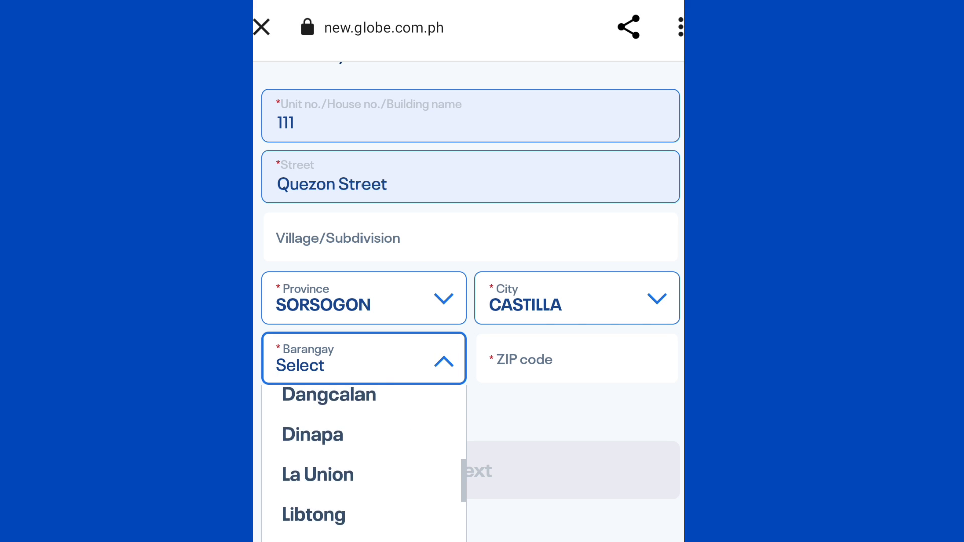
{"action": "scroll", "coordinate": [364, 462], "scroll_direction": "down", "scroll_amount": 3}
{"action": "scroll", "coordinate": [364, 462], "scroll_direction": "down", "scroll_amount": 2}
{"action": "scroll", "coordinate": [364, 462], "scroll_direction": "down", "scroll_amount": 3}
{"action": "scroll", "coordinate": [364, 462], "scroll_direction": "down", "scroll_amount": 4}
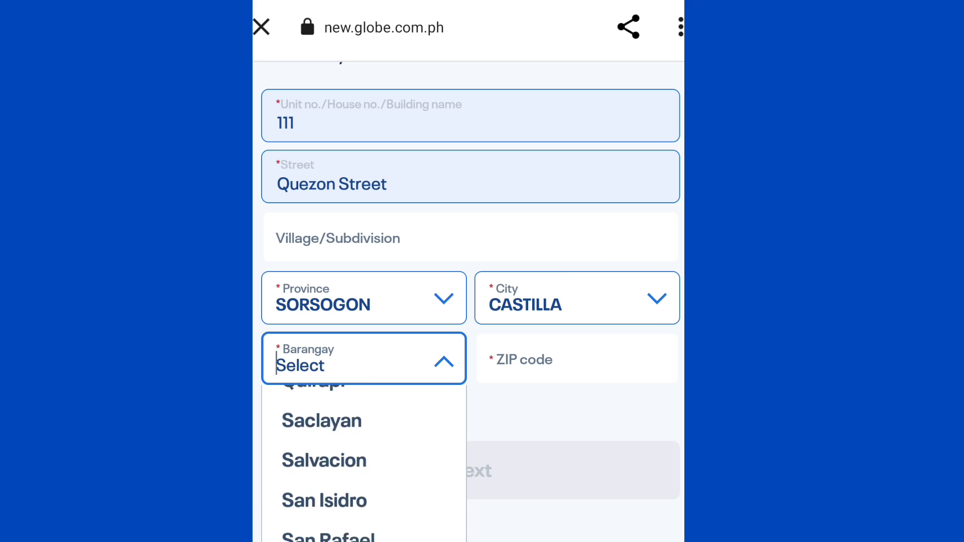
{"action": "scroll", "coordinate": [364, 462], "scroll_direction": "down", "scroll_amount": 2}
{"action": "scroll", "coordinate": [364, 462], "scroll_direction": "up", "scroll_amount": 1}
{"action": "scroll", "coordinate": [364, 462], "scroll_direction": "up", "scroll_amount": 3}
{"action": "scroll", "coordinate": [364, 462], "scroll_direction": "up", "scroll_amount": 1}
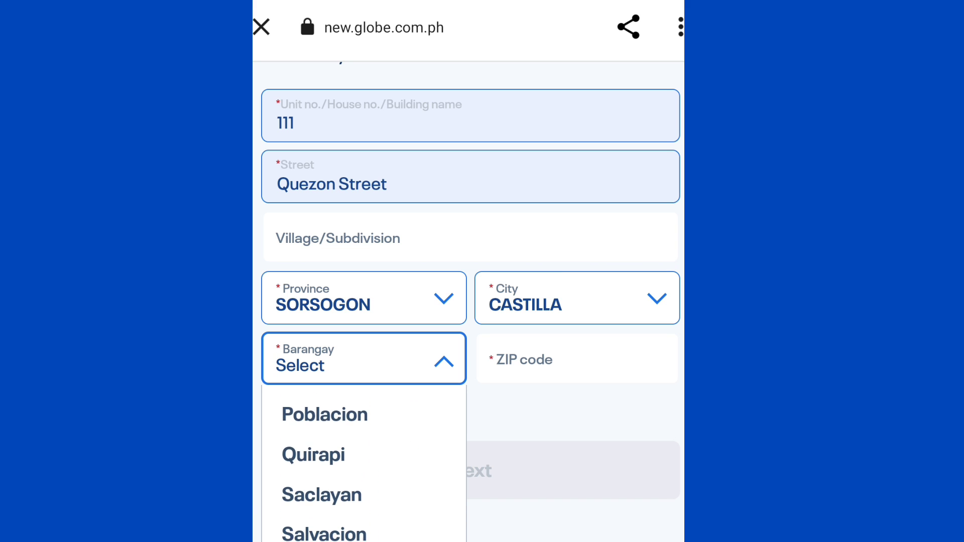
{"action": "left_click", "coordinate": [325, 411]}
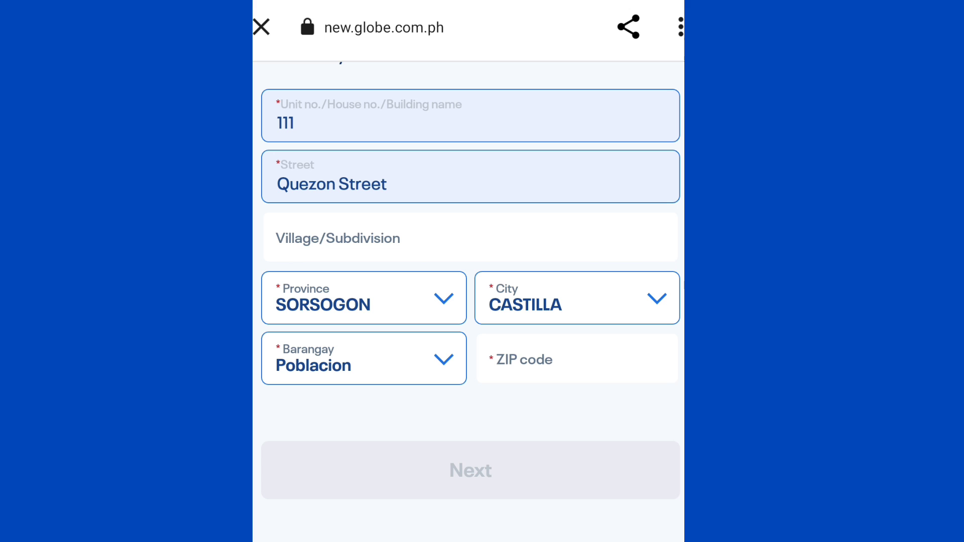
{"action": "left_click", "coordinate": [577, 359]}
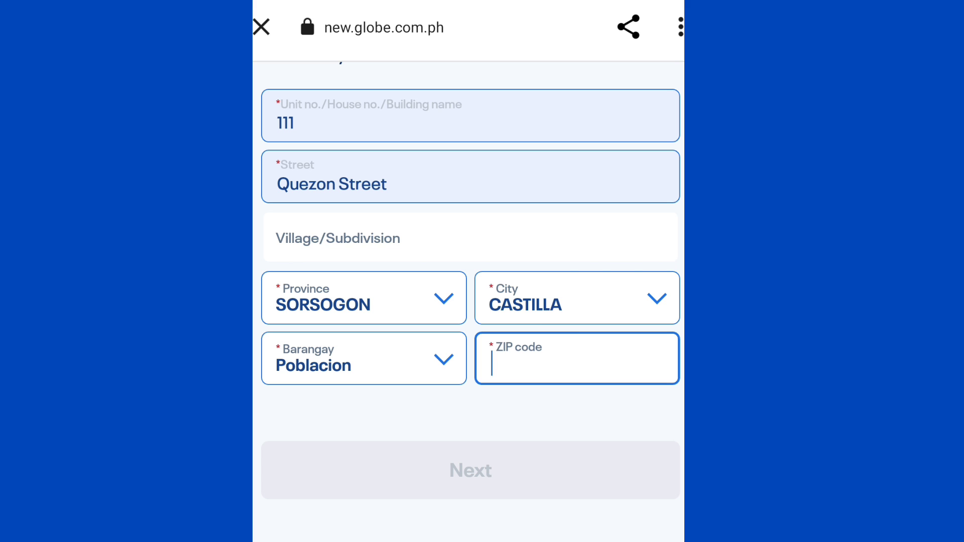
{"action": "type", "text": "4"}
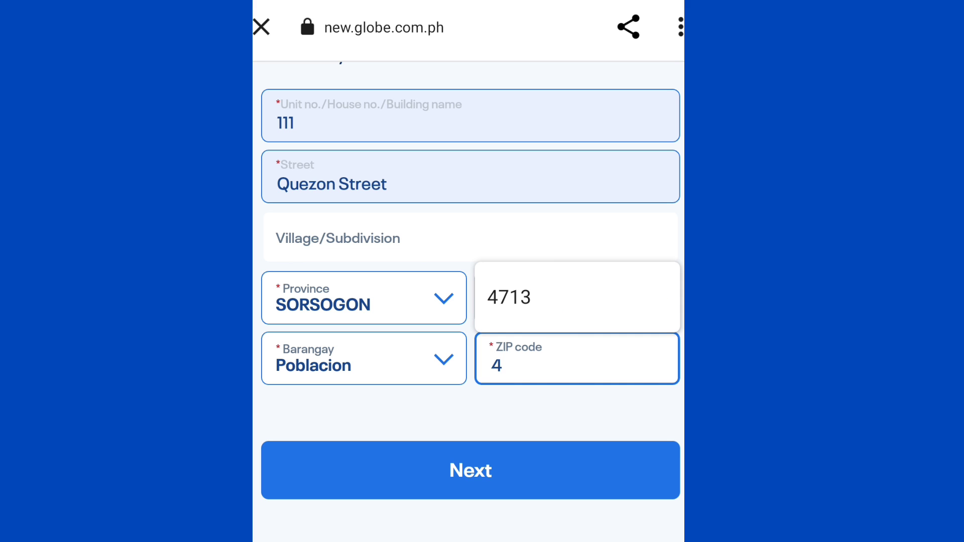
{"action": "type", "text": "713"}
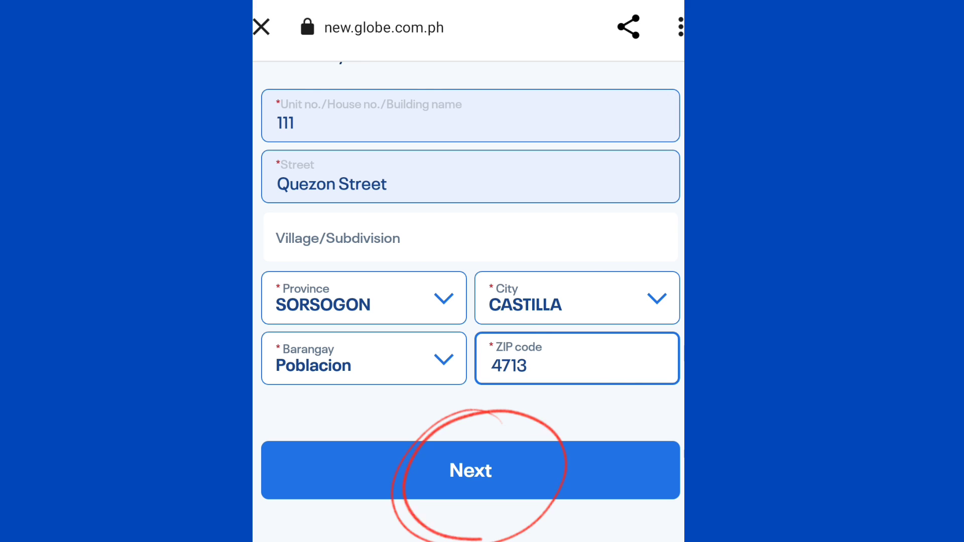
{"action": "left_click", "coordinate": [471, 471]}
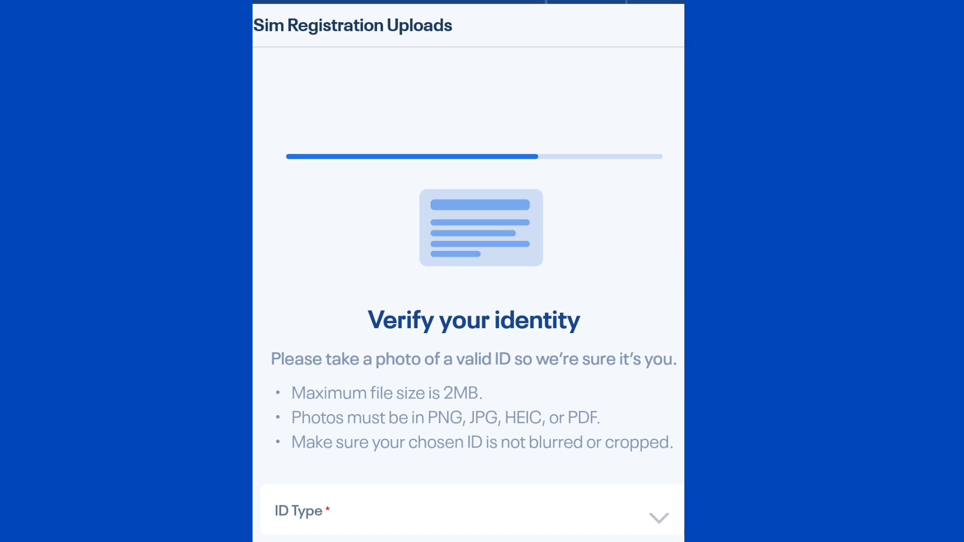
Step: Scroll through the ID Type list and select PRC ID
{"action": "left_click", "coordinate": [472, 510]}
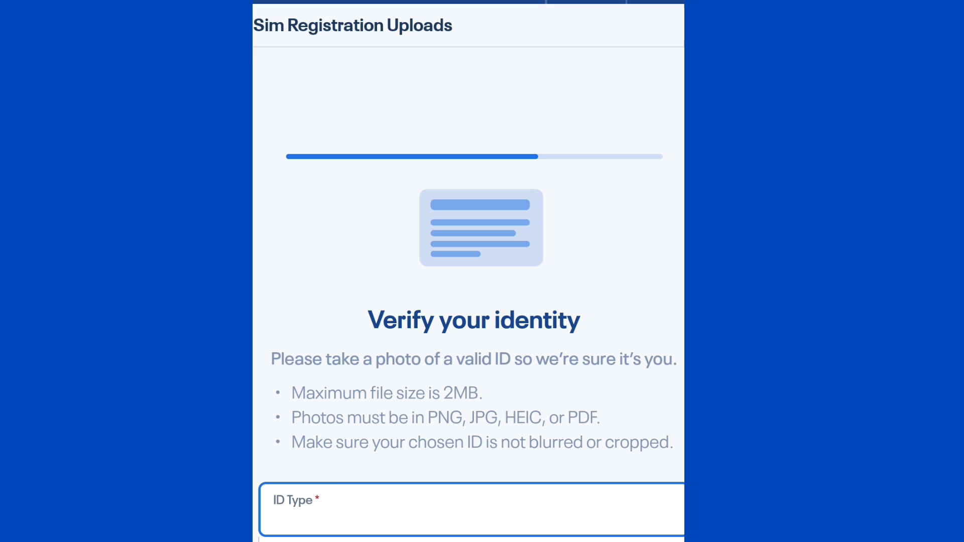
{"action": "scroll", "coordinate": [462, 401], "scroll_direction": "down", "scroll_amount": 3}
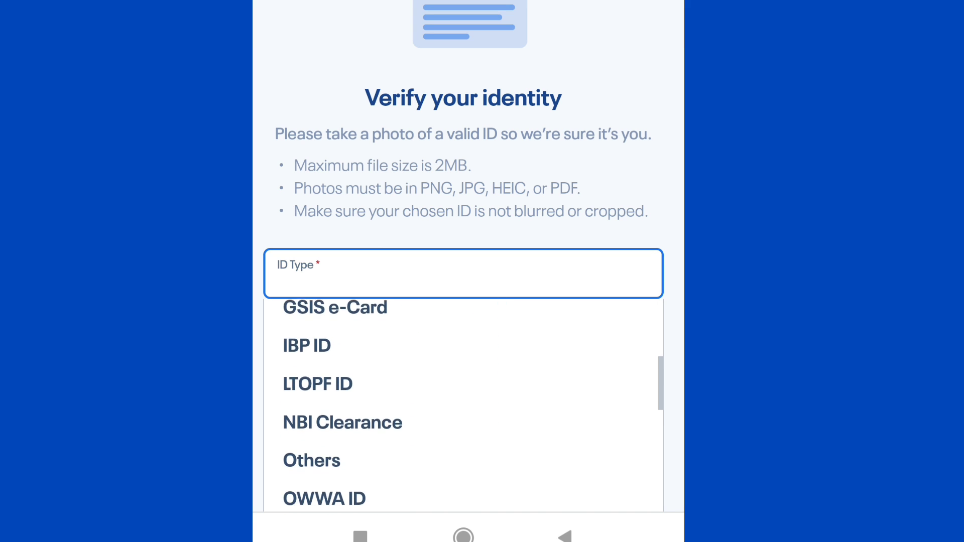
{"action": "scroll", "coordinate": [462, 402], "scroll_direction": "down", "scroll_amount": 1}
{"action": "scroll", "coordinate": [462, 401], "scroll_direction": "down", "scroll_amount": 2}
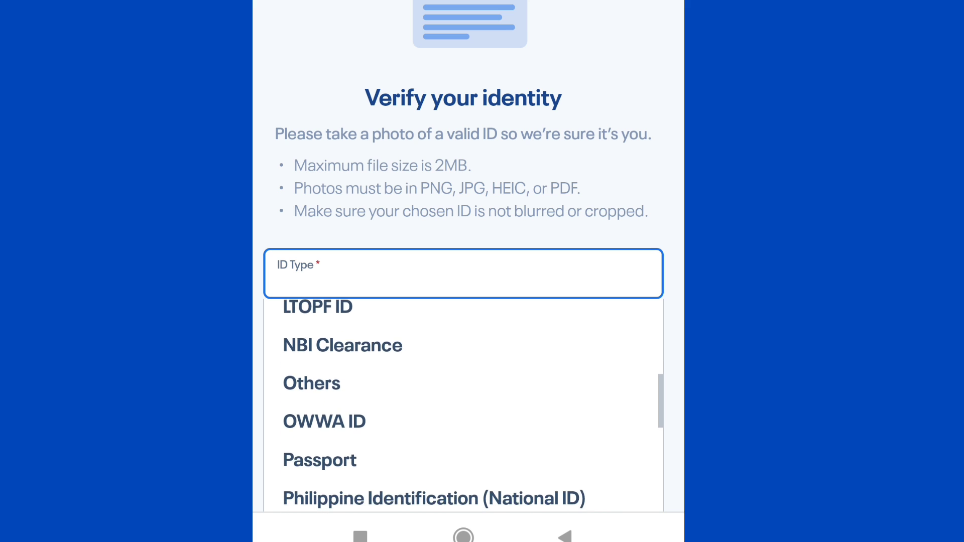
{"action": "scroll", "coordinate": [462, 402], "scroll_direction": "down", "scroll_amount": 2}
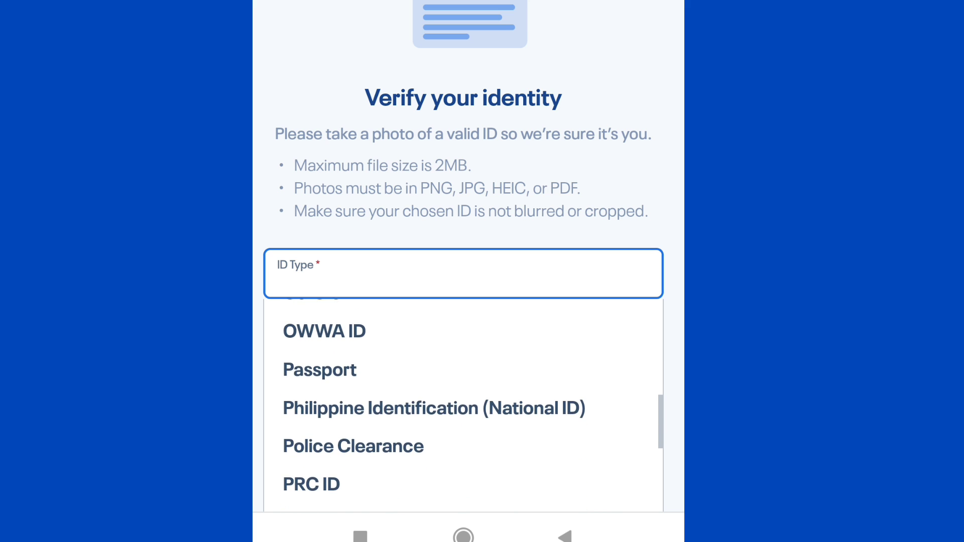
{"action": "scroll", "coordinate": [462, 401], "scroll_direction": "down", "scroll_amount": 2}
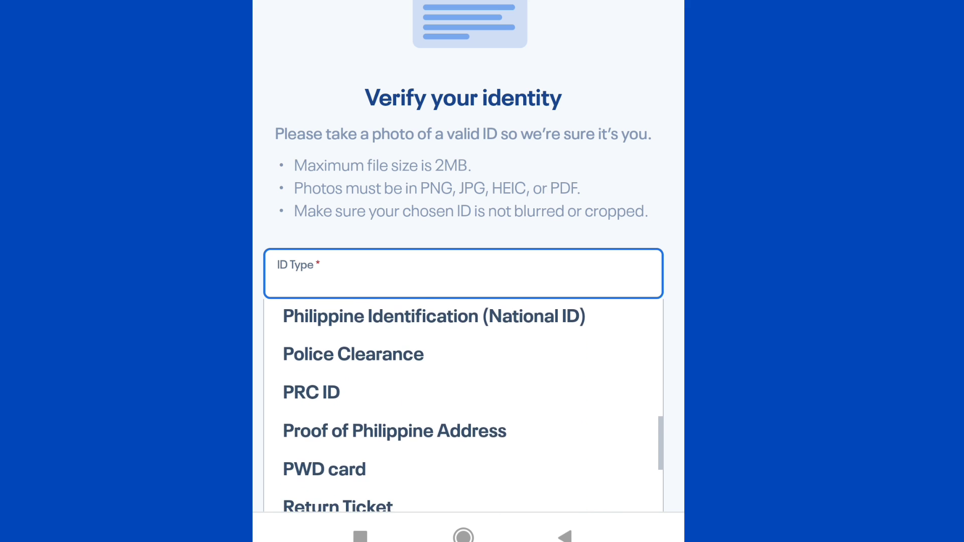
{"action": "scroll", "coordinate": [462, 402], "scroll_direction": "down", "scroll_amount": 2}
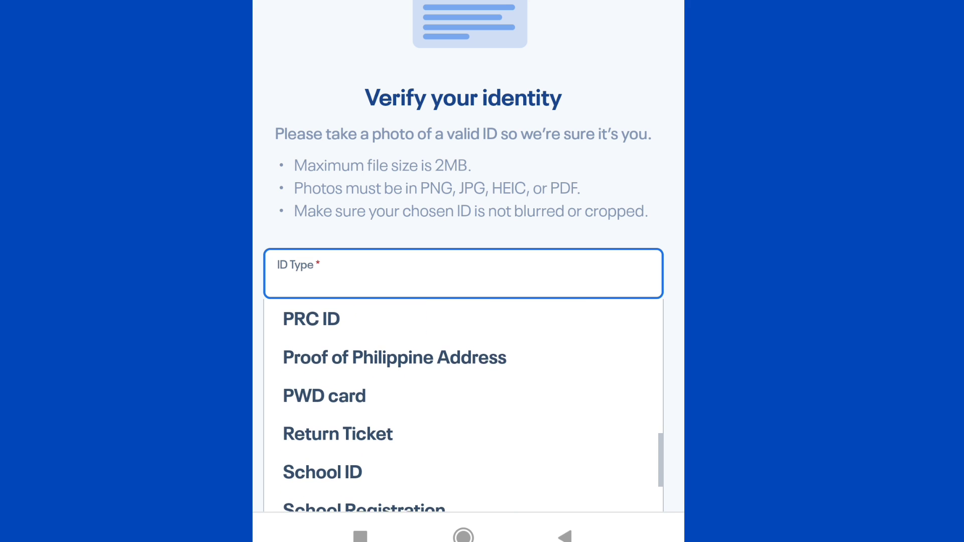
{"action": "left_click_drag", "start_coordinate": [338, 422], "coordinate": [338, 329]}
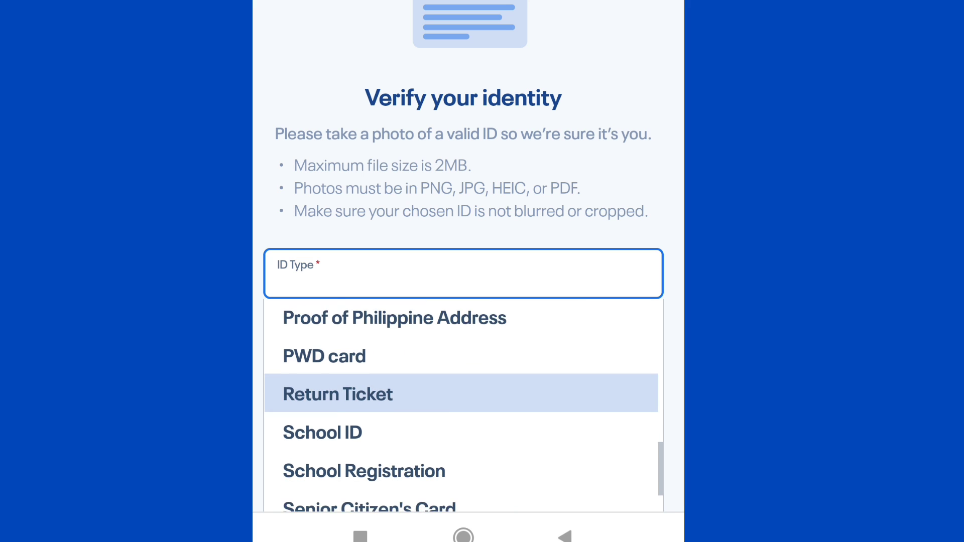
{"action": "scroll", "coordinate": [462, 402], "scroll_direction": "down", "scroll_amount": 2}
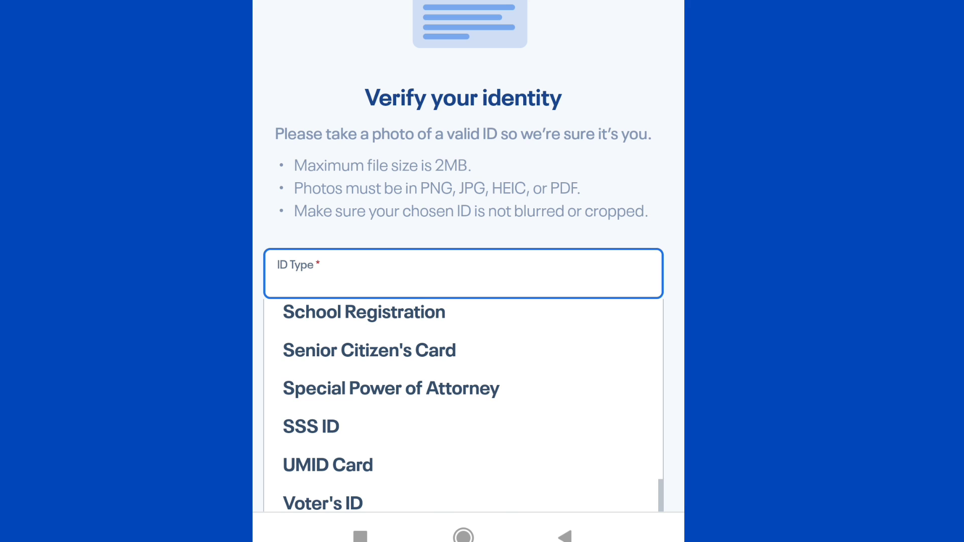
{"action": "scroll", "coordinate": [462, 401], "scroll_direction": "up", "scroll_amount": 6}
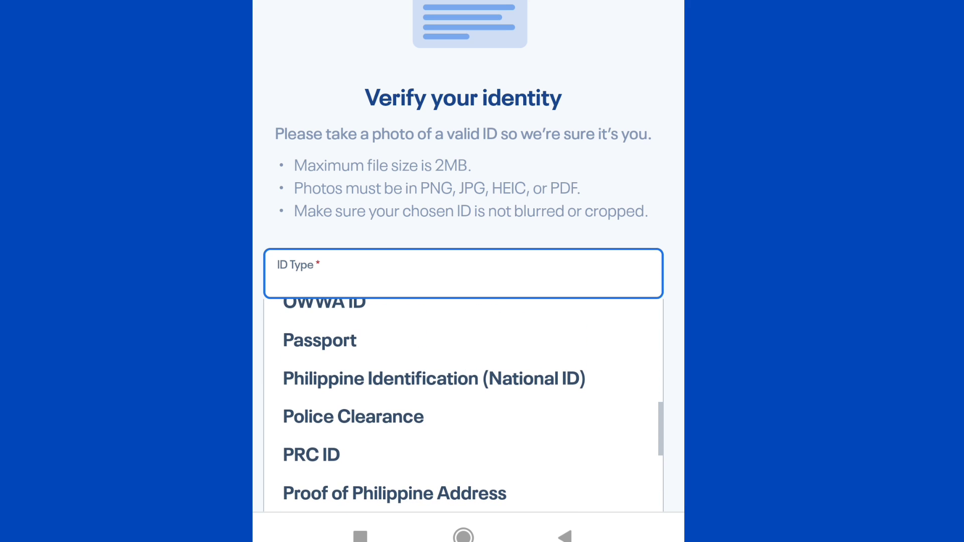
{"action": "scroll", "coordinate": [462, 401], "scroll_direction": "up", "scroll_amount": 10}
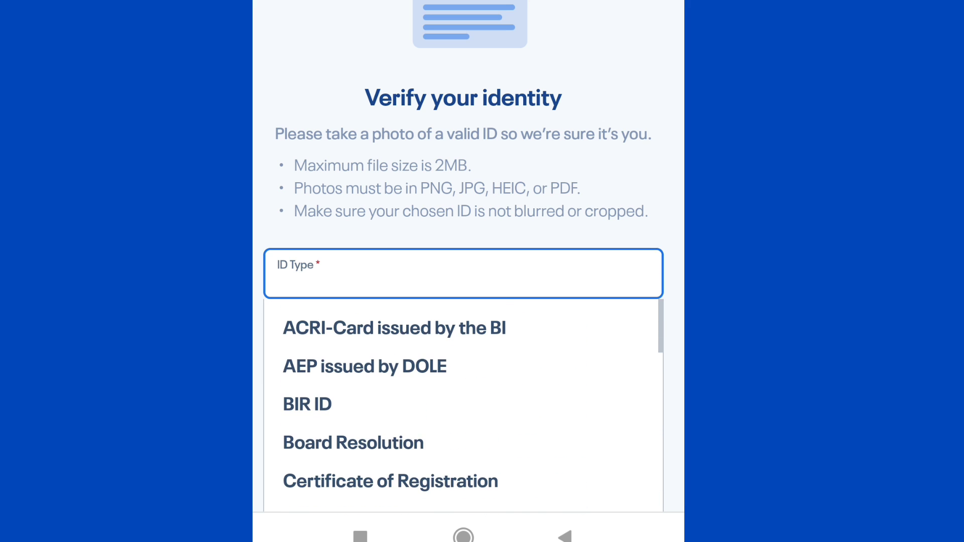
{"action": "scroll", "coordinate": [462, 402], "scroll_direction": "down", "scroll_amount": 3}
{"action": "scroll", "coordinate": [462, 402], "scroll_direction": "down", "scroll_amount": 5}
{"action": "scroll", "coordinate": [462, 402], "scroll_direction": "down", "scroll_amount": 3}
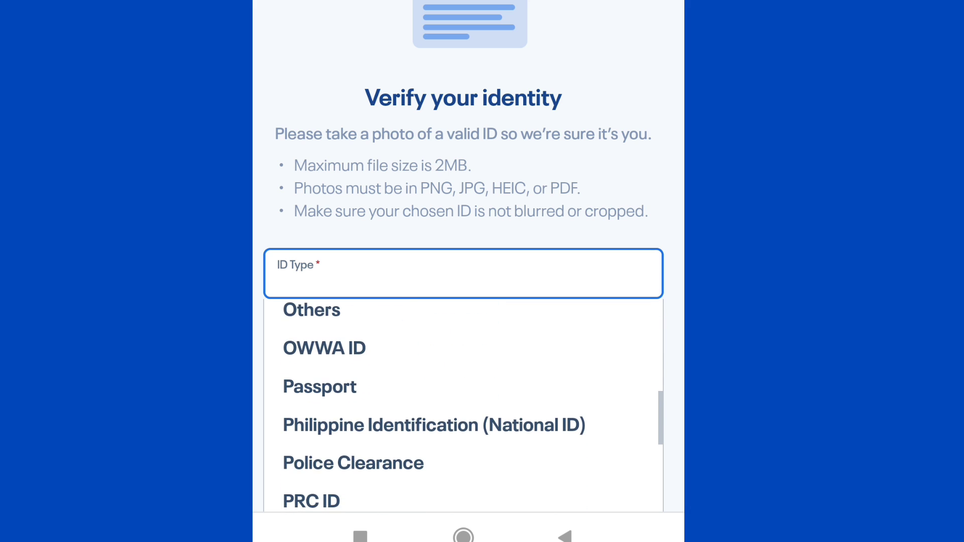
{"action": "scroll", "coordinate": [462, 401], "scroll_direction": "down", "scroll_amount": 1}
{"action": "scroll", "coordinate": [462, 402], "scroll_direction": "down", "scroll_amount": 2}
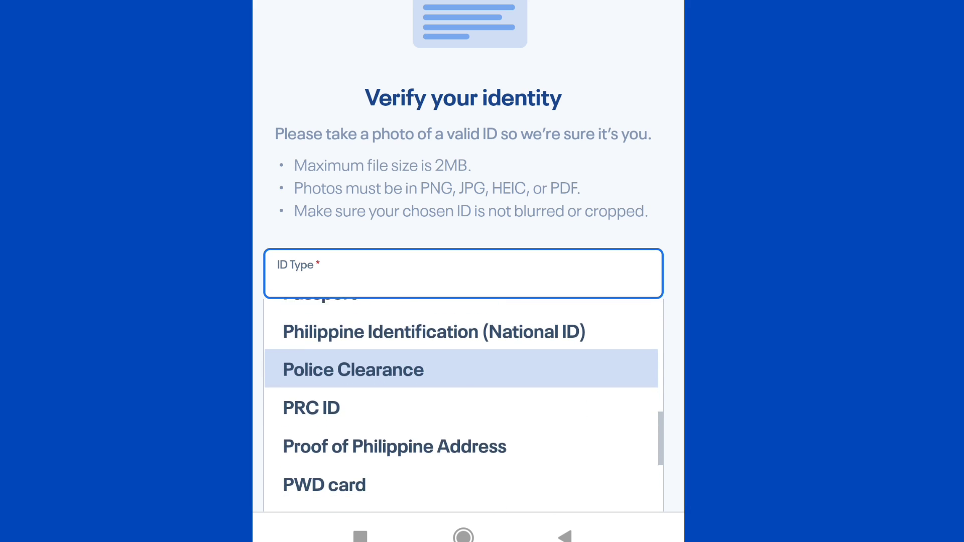
{"action": "scroll", "coordinate": [462, 402], "scroll_direction": "down", "scroll_amount": 1}
{"action": "left_click", "coordinate": [311, 375]}
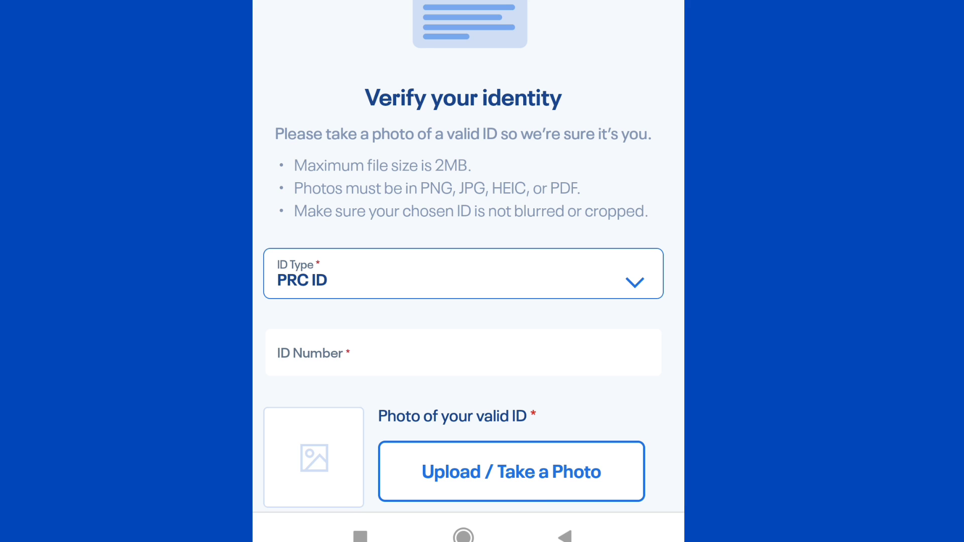
Step: Fill in the ID number and attach a photo of the PRC ID
{"action": "left_click", "coordinate": [462, 352]}
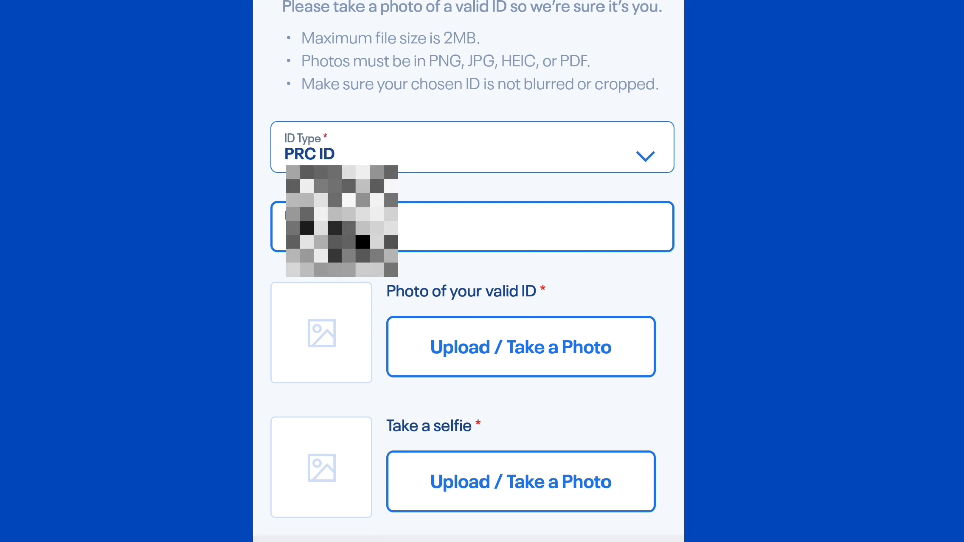
{"action": "left_click", "coordinate": [520, 347]}
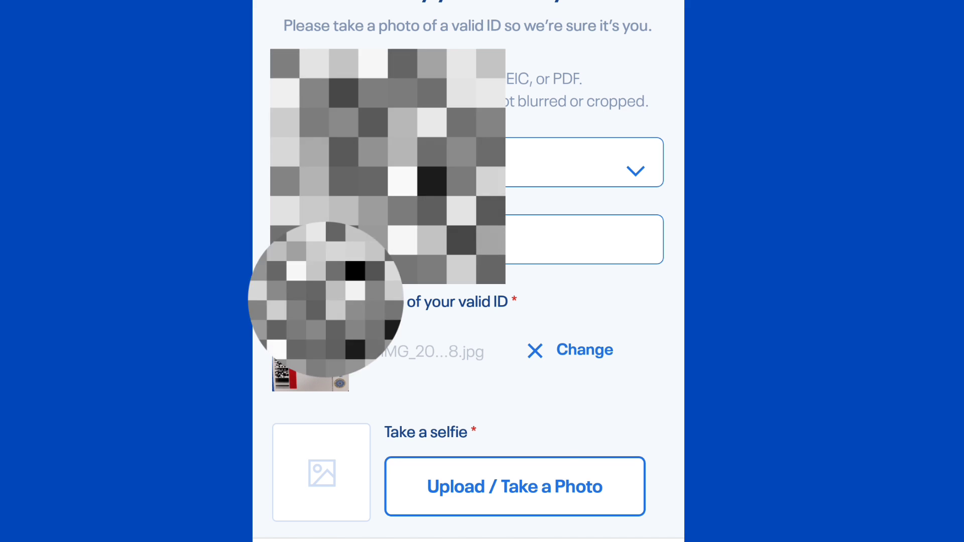
Step: Scroll down to Take a selfie and start adding the selfie photo
{"action": "scroll", "coordinate": [468, 272], "scroll_direction": "down", "scroll_amount": 2}
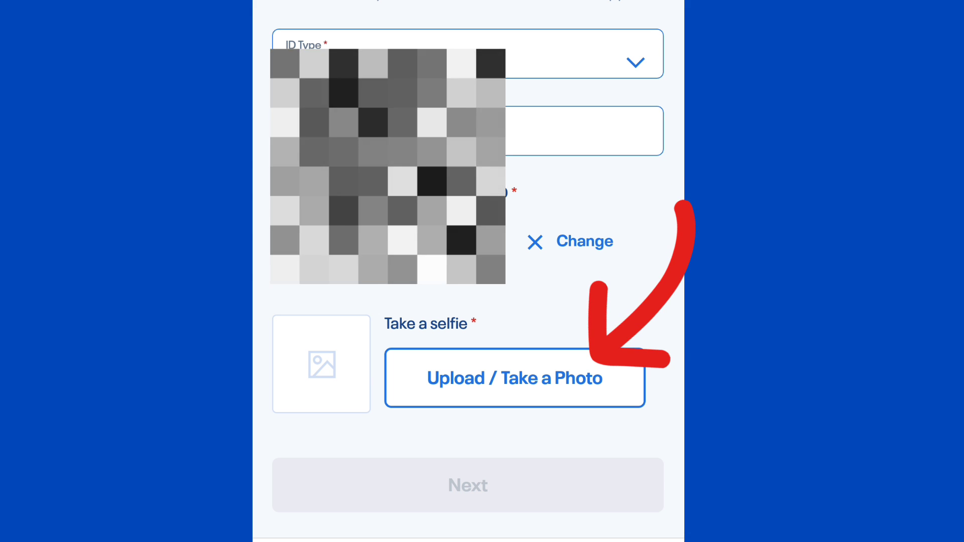
{"action": "left_click", "coordinate": [515, 378]}
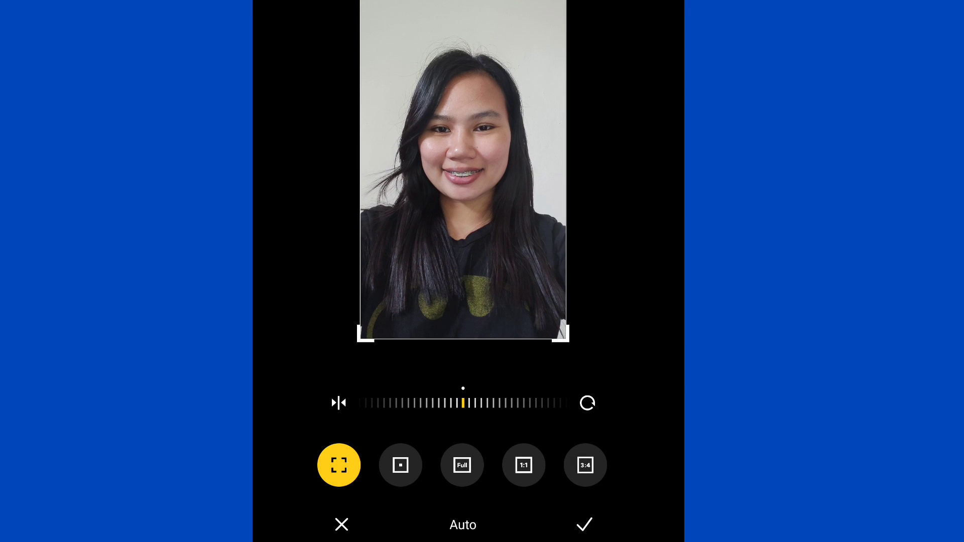
Step: Trim the wall above the head and the lower part of the selfie, then apply
{"action": "left_click_drag", "start_coordinate": [566, 171], "coordinate": [564, 171]}
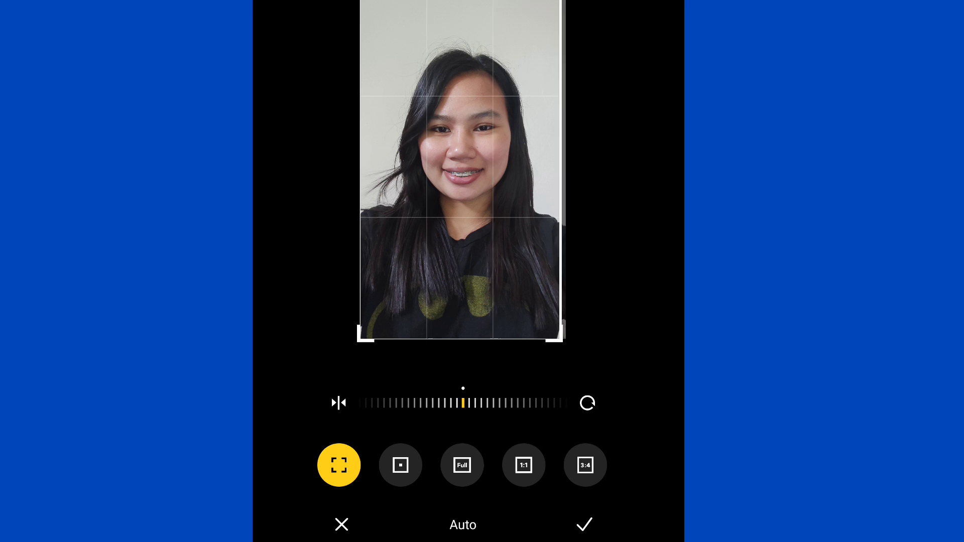
{"action": "left_click_drag", "start_coordinate": [463, 1], "coordinate": [463, 43]}
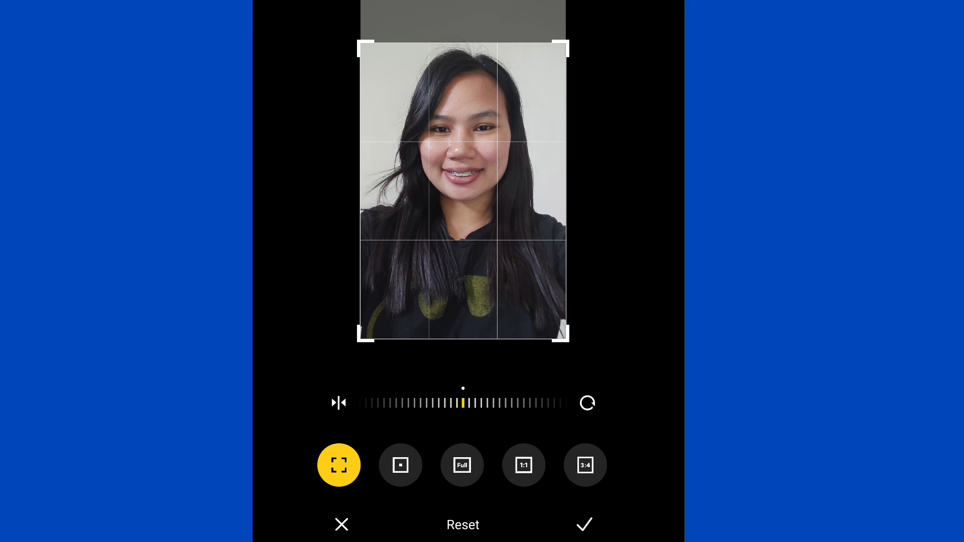
{"action": "left_click_drag", "start_coordinate": [463, 340], "coordinate": [463, 285]}
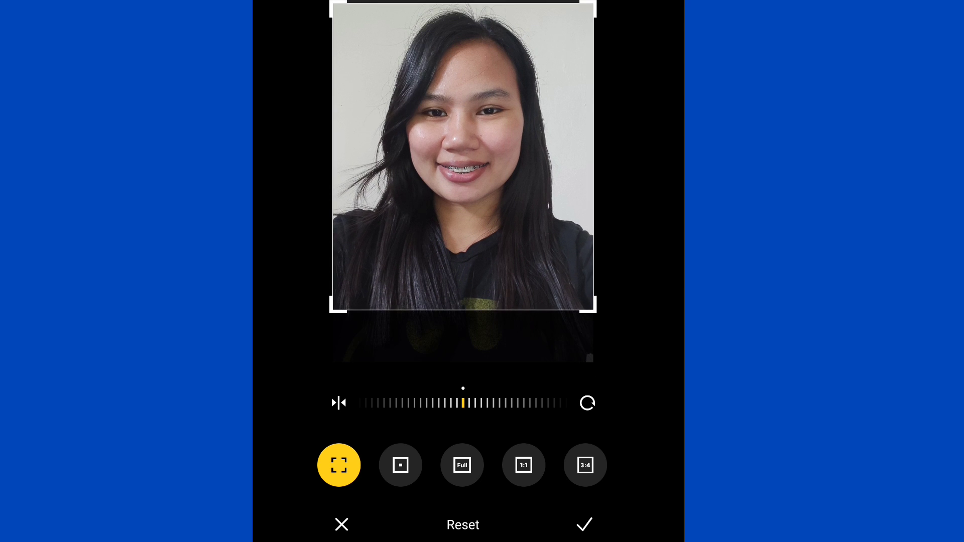
{"action": "left_click_drag", "start_coordinate": [463, 2], "coordinate": [463, 9]}
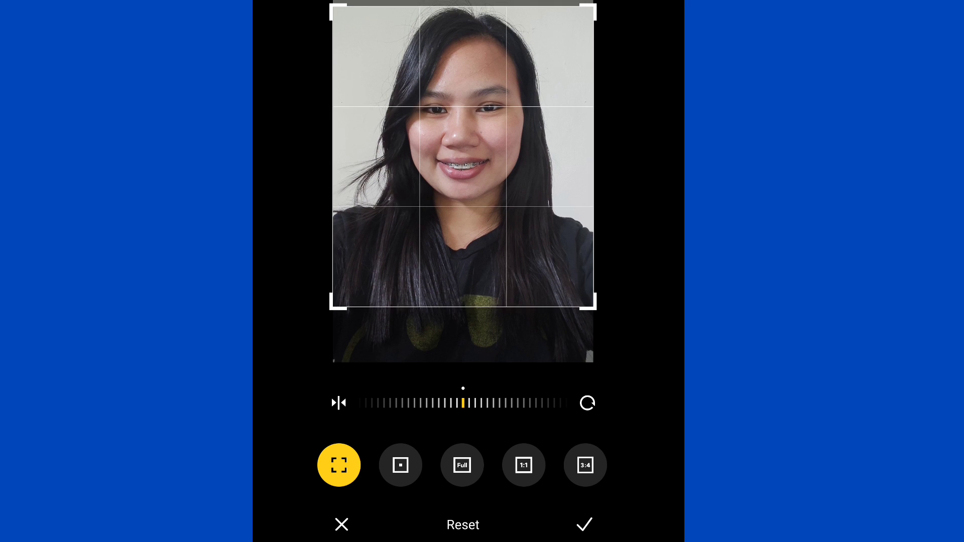
{"action": "left_click_drag", "start_coordinate": [463, 311], "coordinate": [463, 289]}
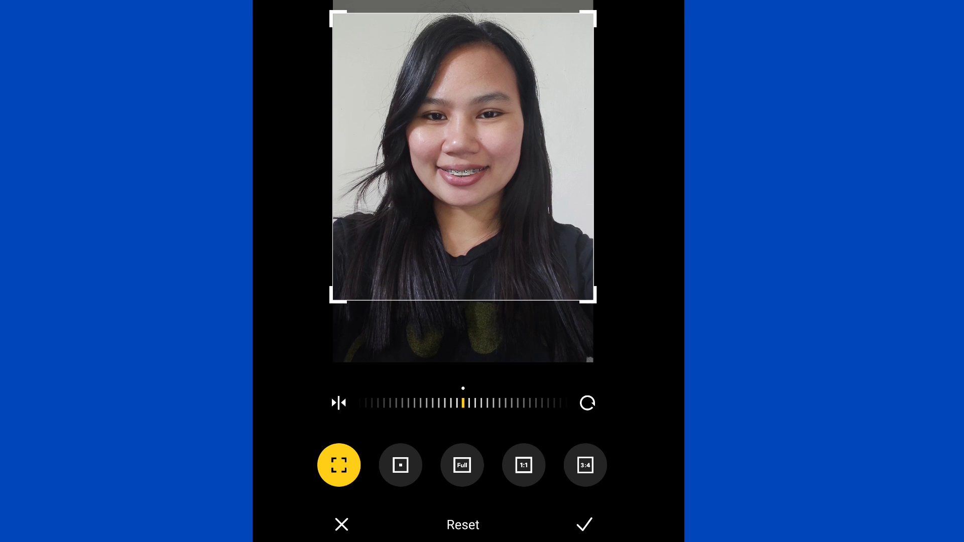
{"action": "left_click", "coordinate": [584, 524]}
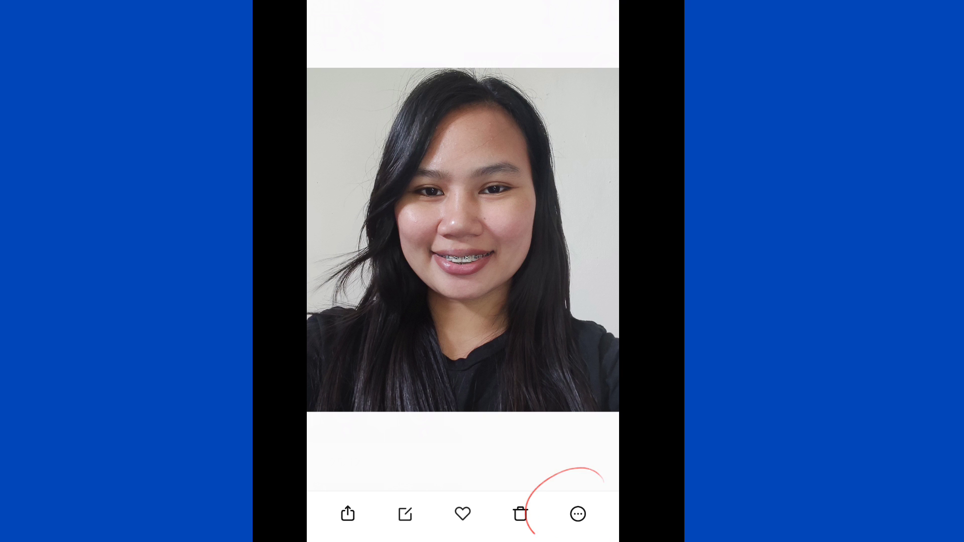
Step: Open the more-options menu for the cropped selfie in Gallery
{"action": "left_click", "coordinate": [578, 513]}
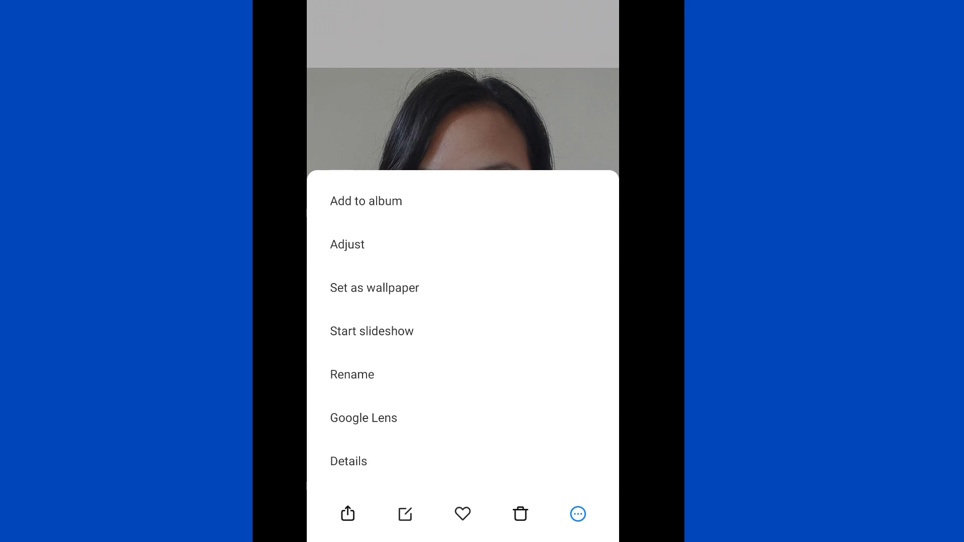